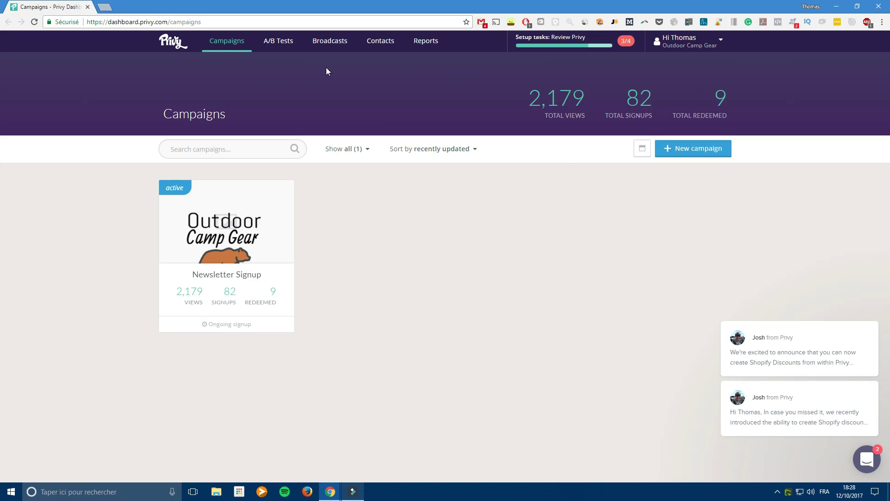
Step: View the A/B Tests page in a separate browser tab, then close that tab
middle_click(276, 46)
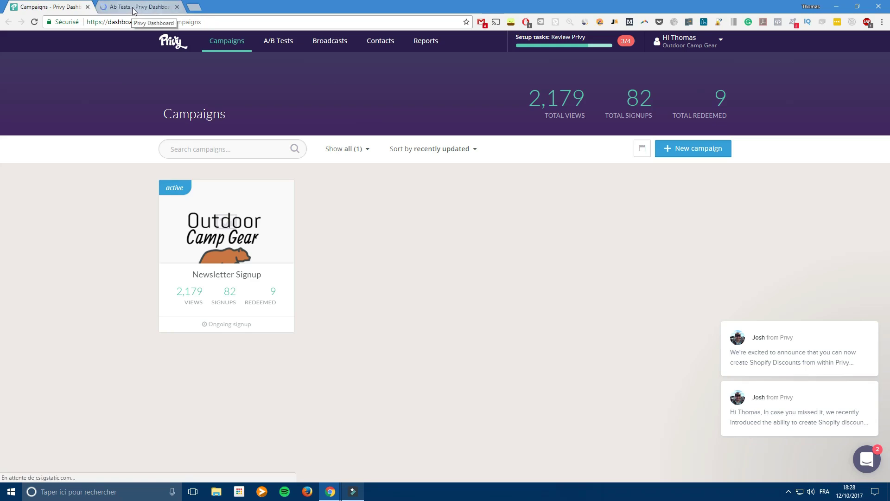
click(133, 9)
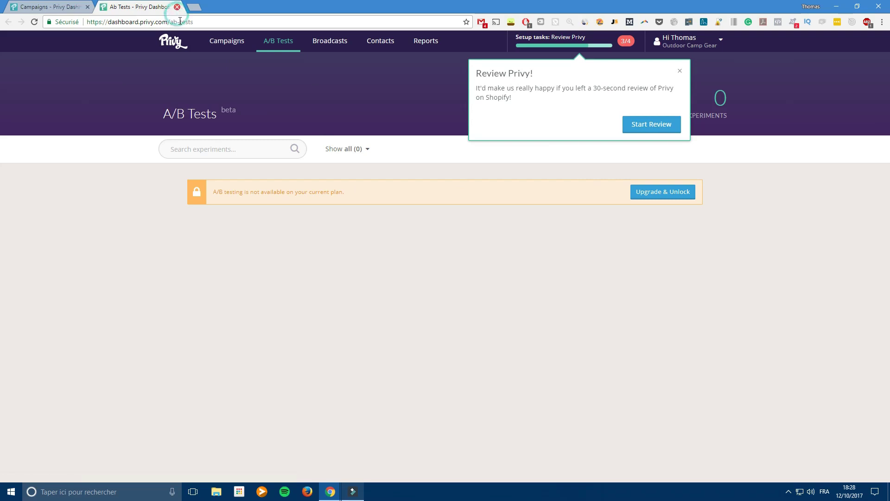
key(ctrl+w)
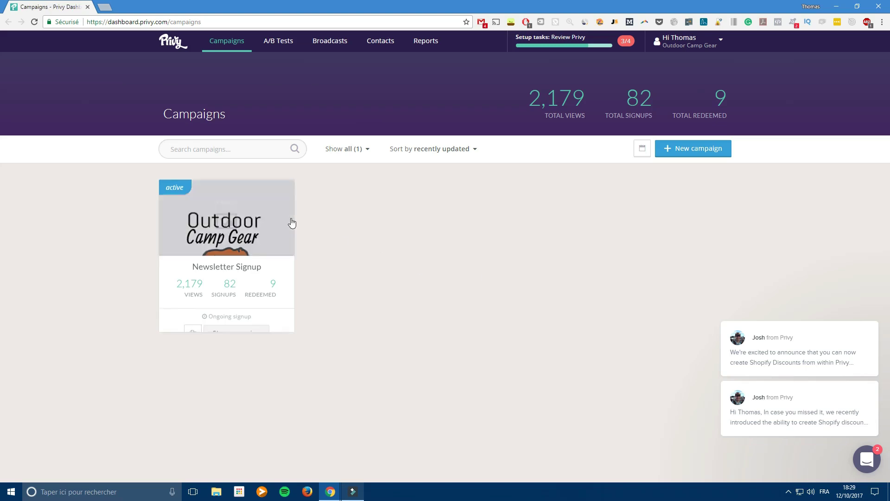
Step: Open the Newsletter Signup campaign, clear the chat notifications, and review its reports, sync status, emails and signups
click(242, 224)
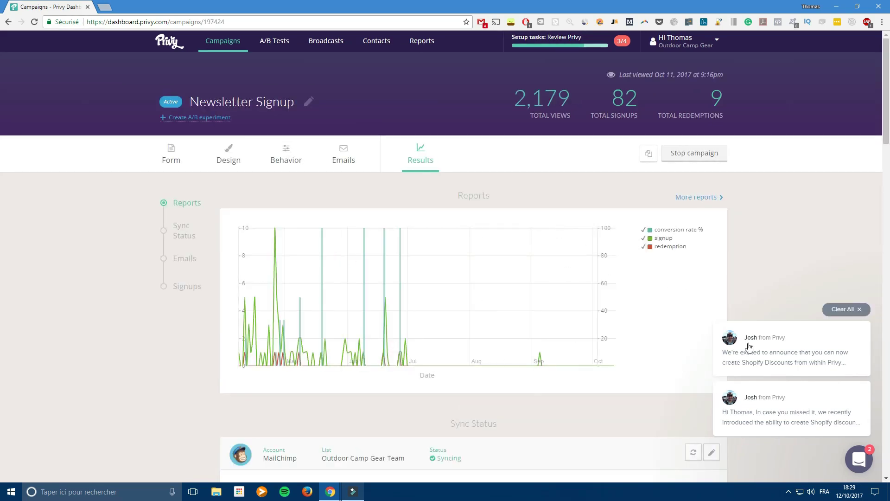
click(849, 309)
scroll(788, 343, down, 1)
scroll(780, 349, down, 3)
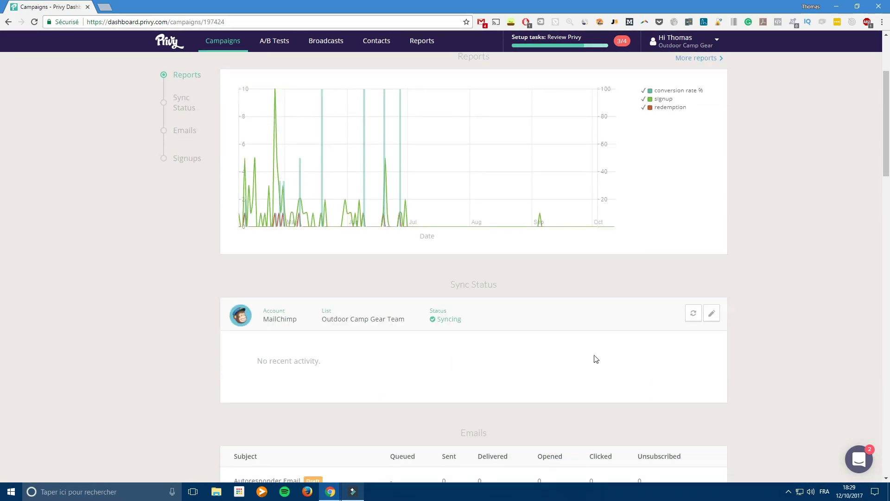
scroll(486, 351, up, 1)
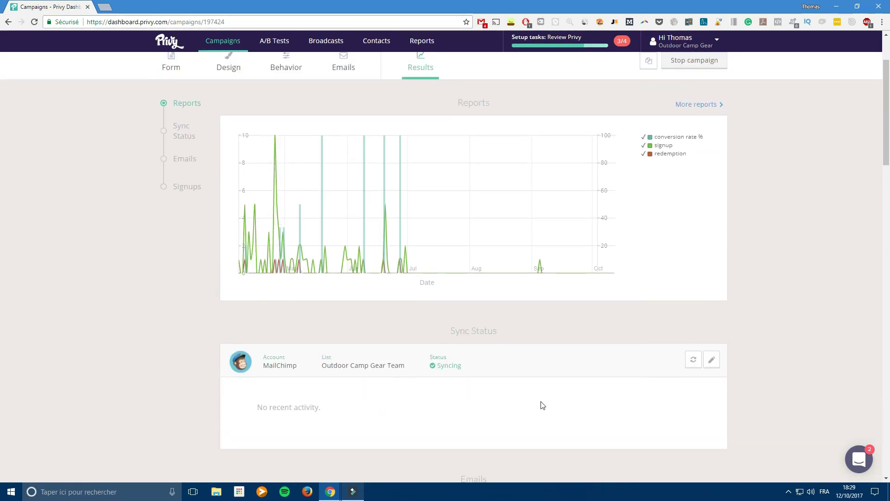
scroll(508, 388, down, 4)
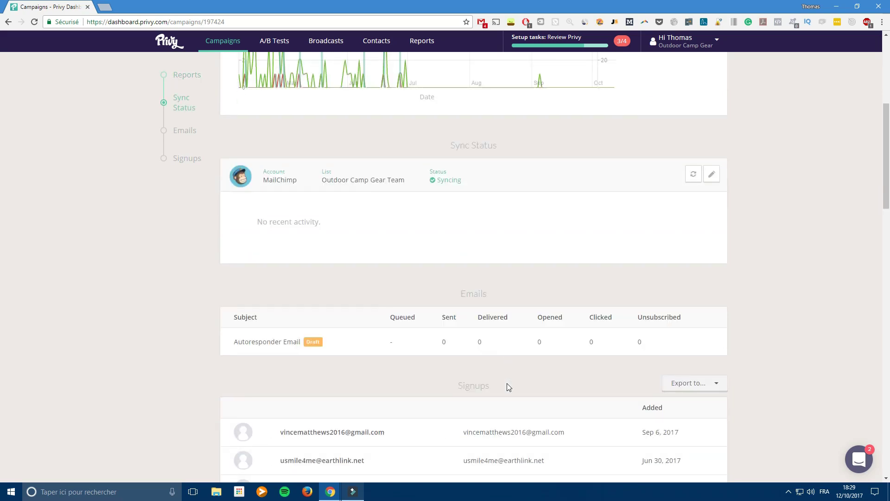
scroll(508, 388, down, 6)
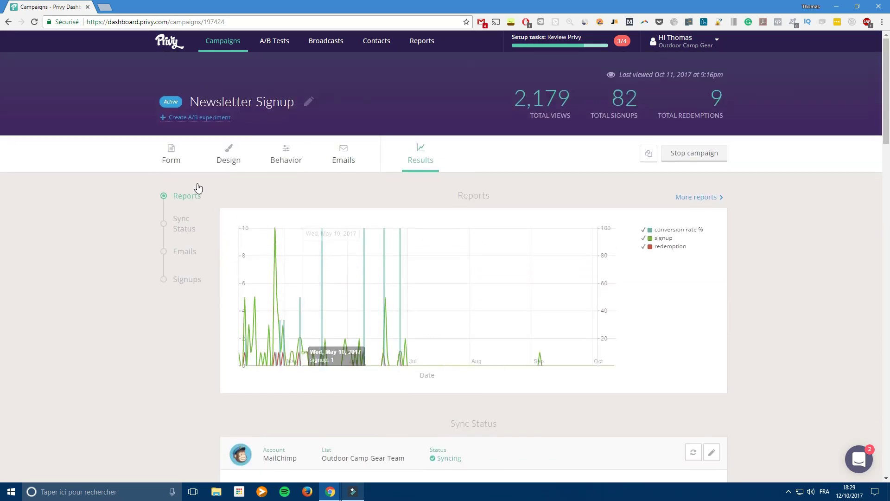
Step: Inspect the email field's options in the campaign's form fields and leave without saving
double_click(174, 160)
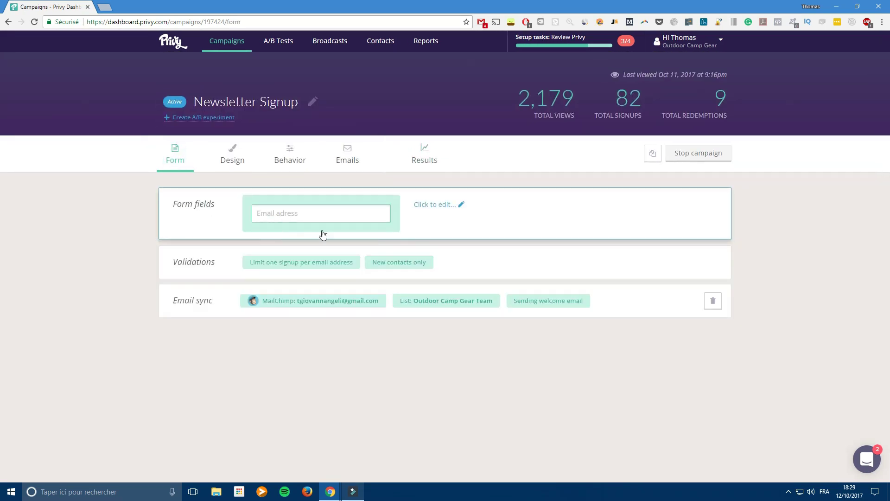
click(444, 207)
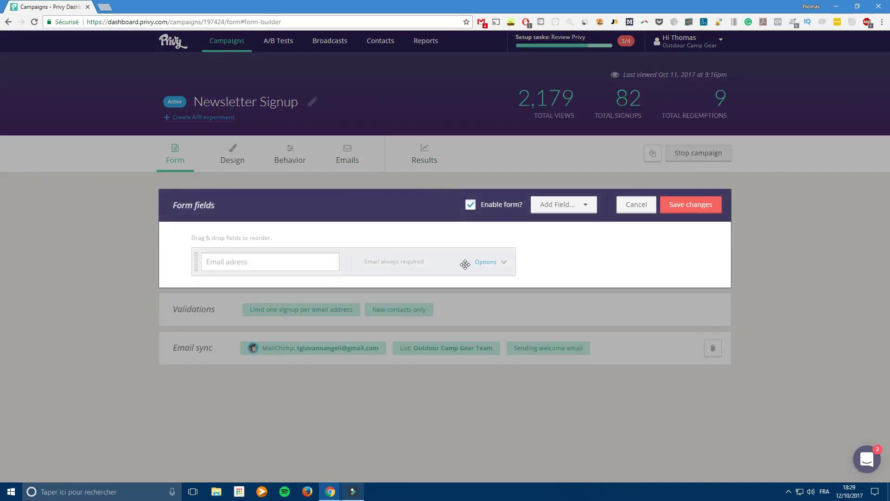
click(504, 263)
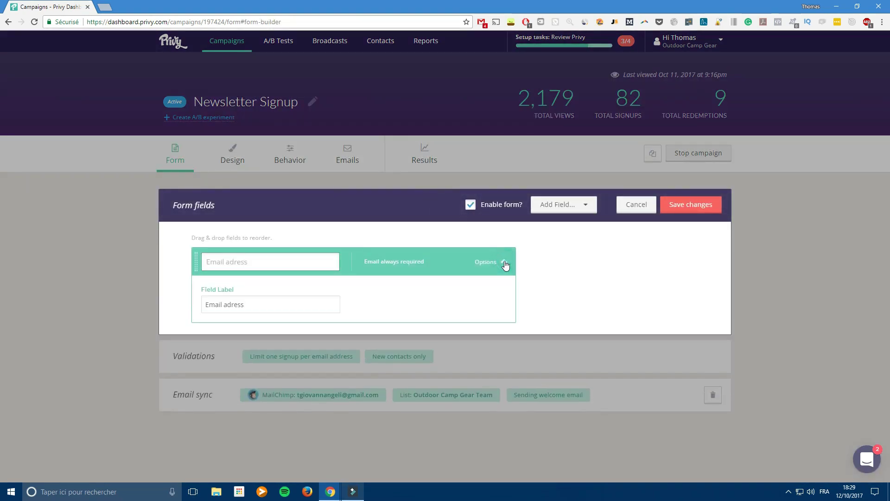
click(506, 263)
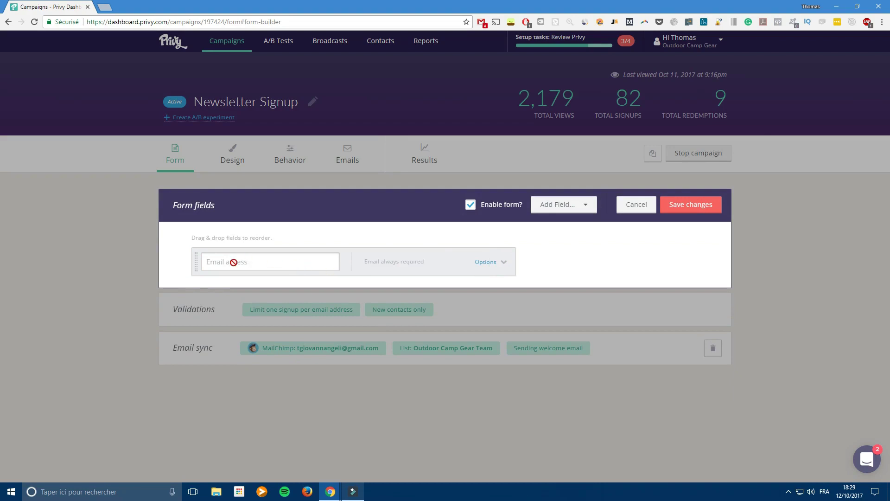
click(487, 263)
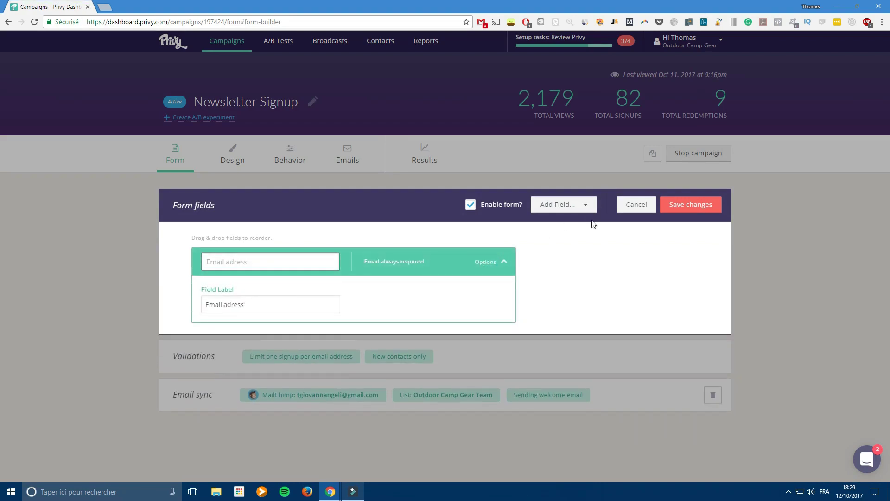
click(631, 206)
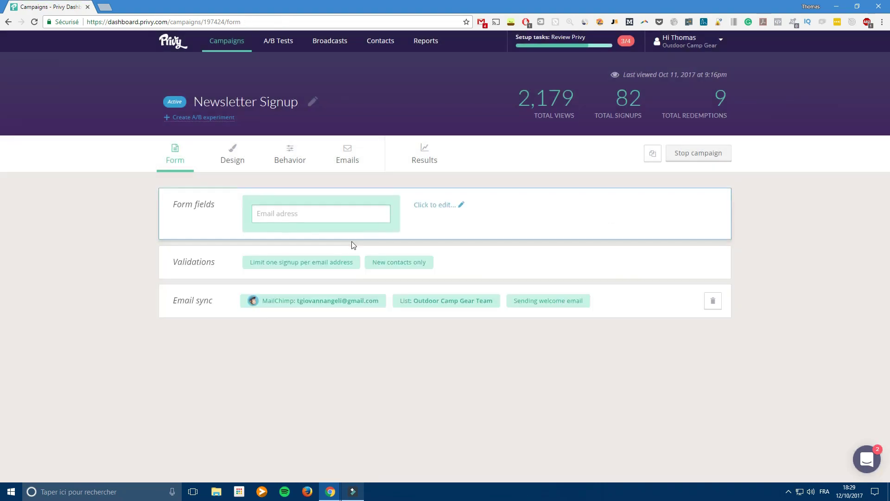
Step: Check the form's validation rules and its MailChimp email sync settings, cancelling out of both without changes
click(464, 259)
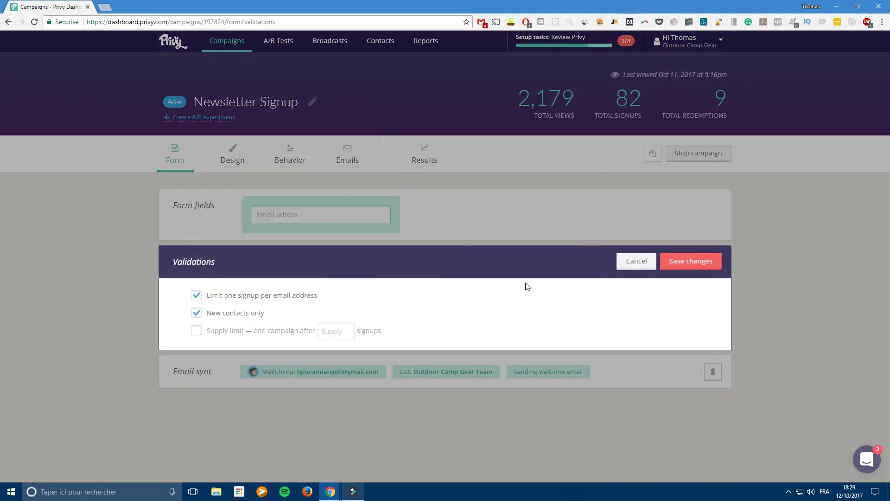
click(636, 261)
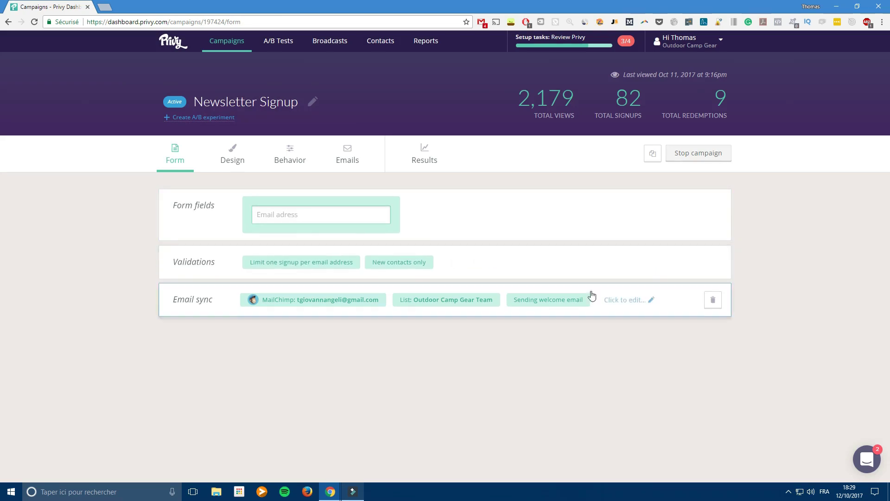
click(632, 304)
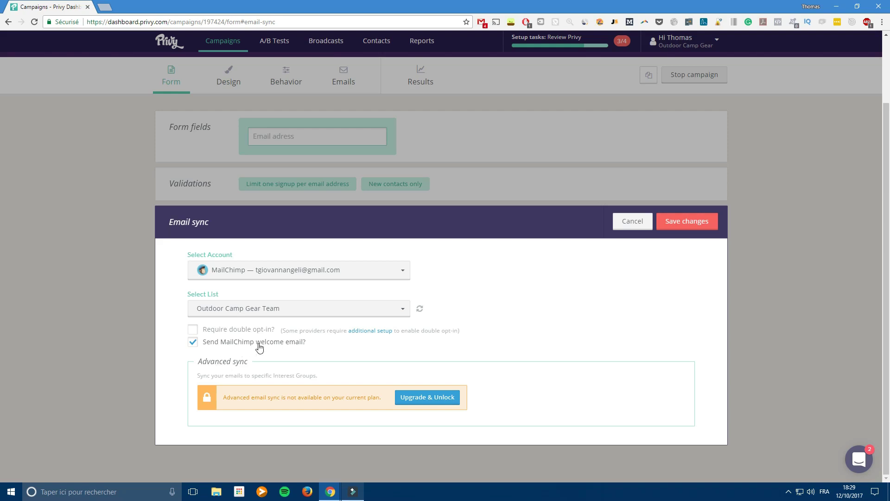
click(626, 228)
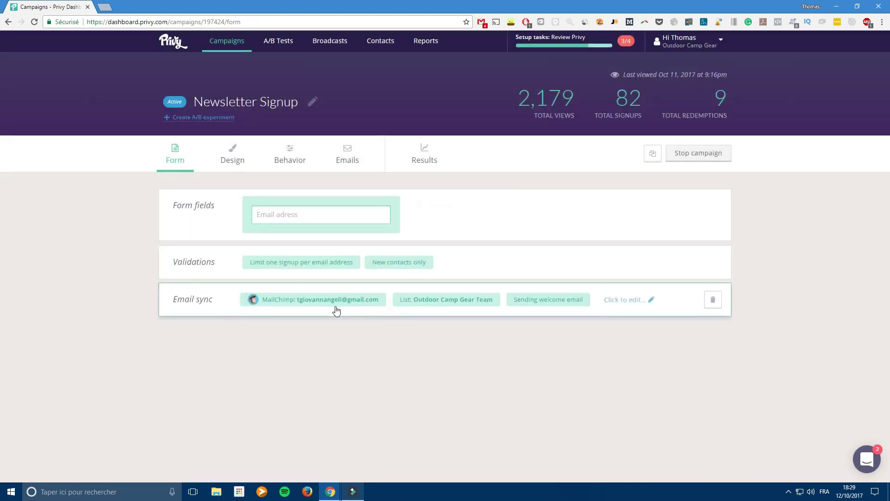
Step: Inspect the popup design's background settings, close the editor without saving and return to the form settings
click(235, 158)
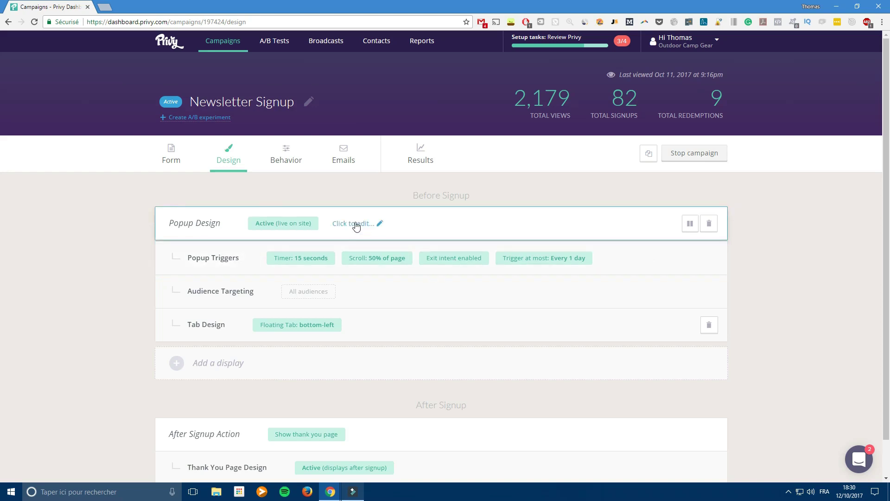
click(355, 224)
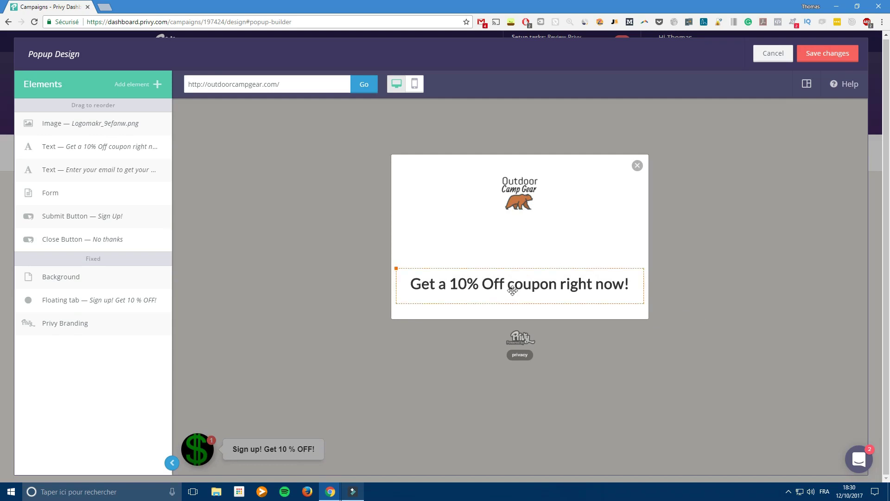
click(463, 242)
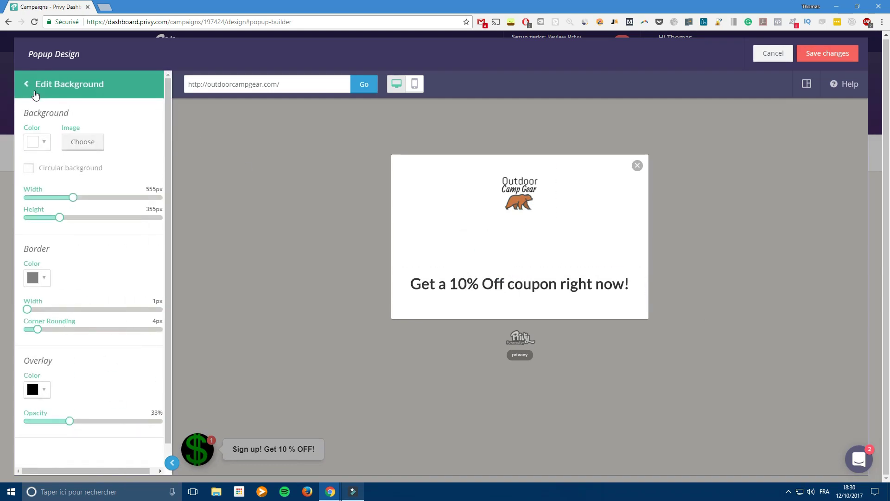
click(36, 95)
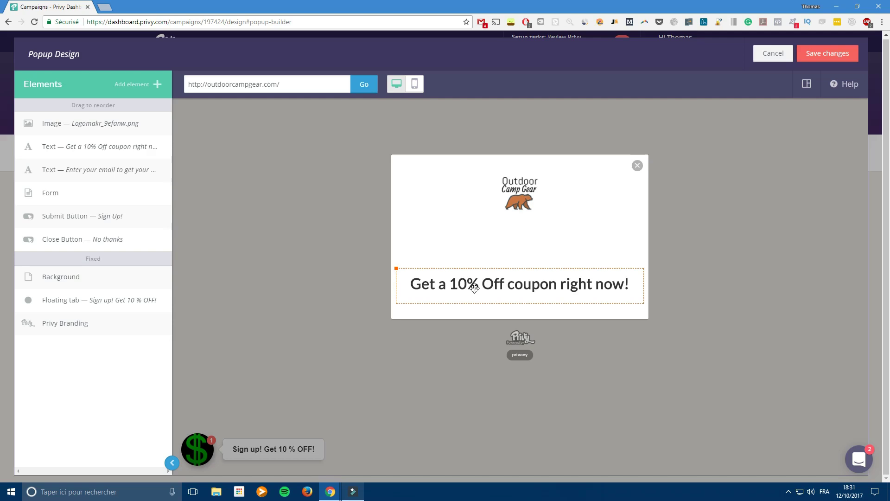
click(764, 59)
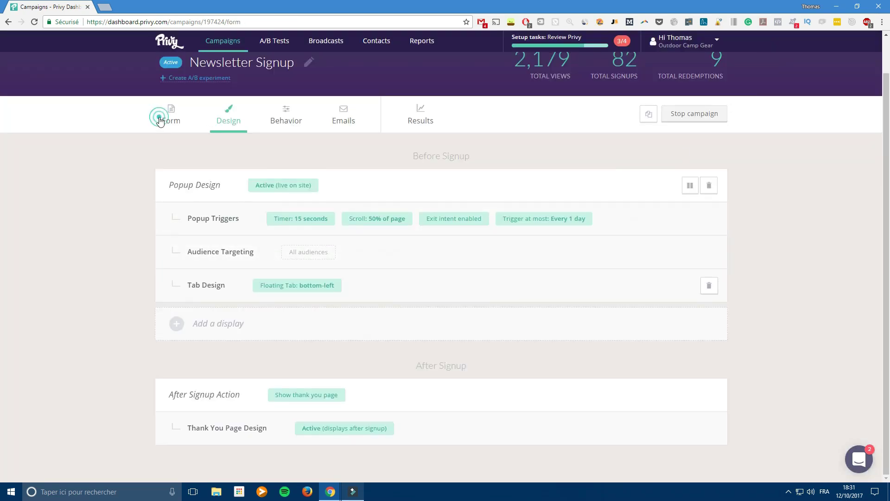
click(165, 116)
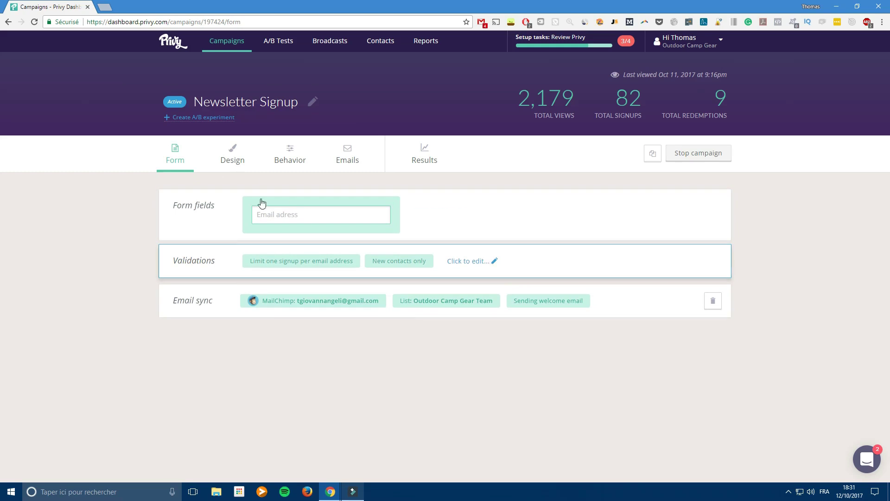
Step: Reopen the popup design and examine the floating tab's position, text, colors and image settings, previewing its message
click(234, 159)
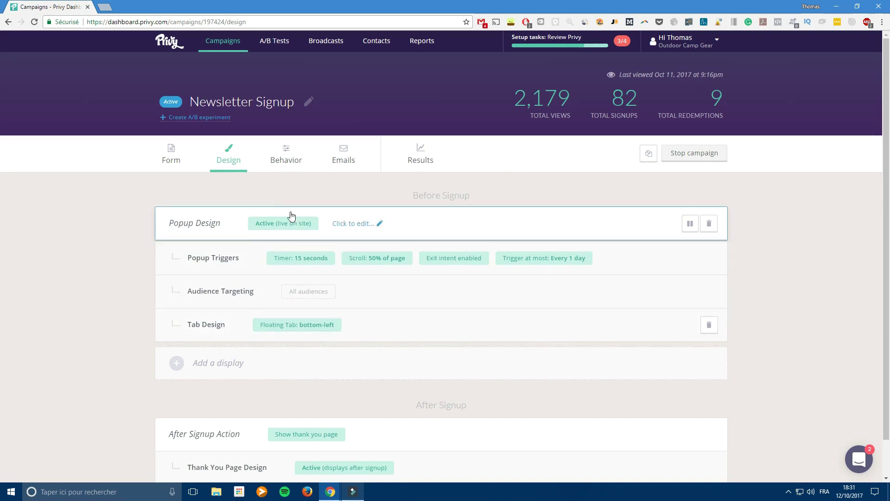
click(363, 224)
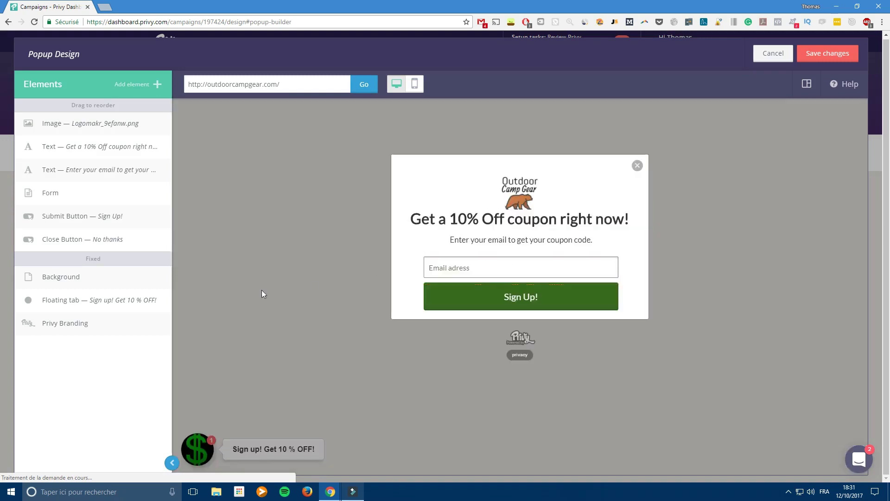
click(102, 309)
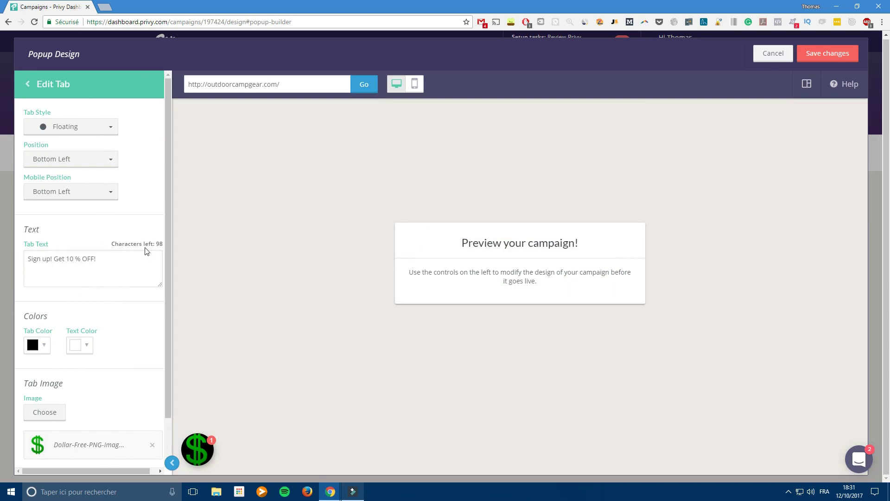
mouse_move(195, 453)
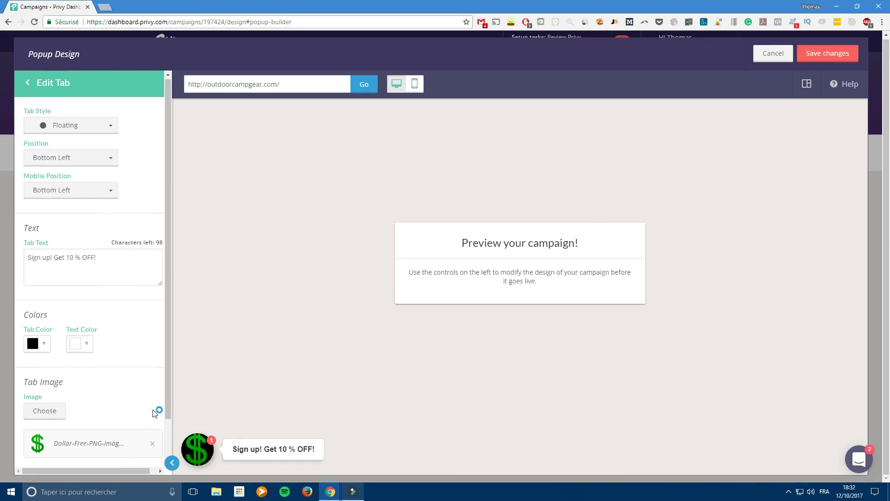
scroll(156, 411, down, 1)
scroll(134, 390, up, 1)
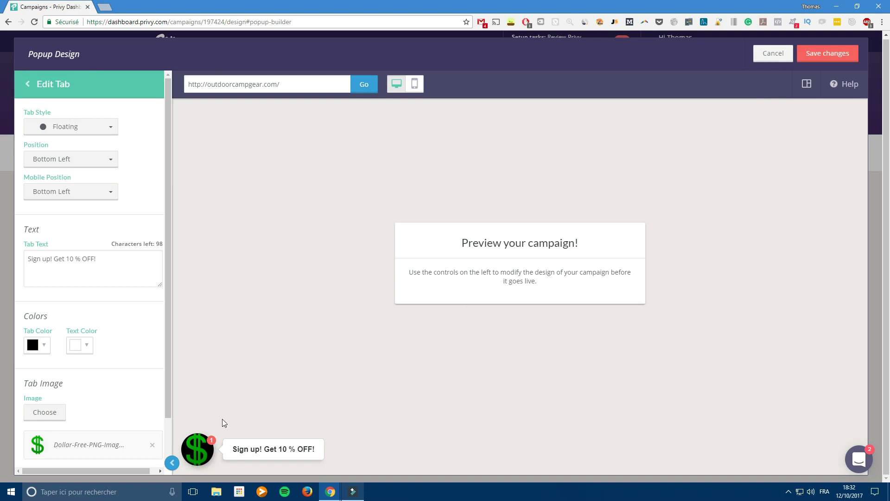
scroll(130, 429, down, 1)
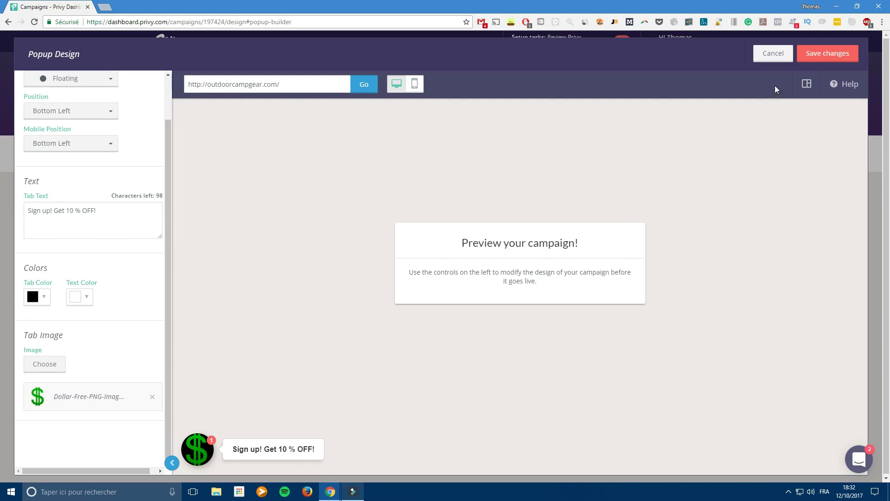
scroll(101, 246, up, 1)
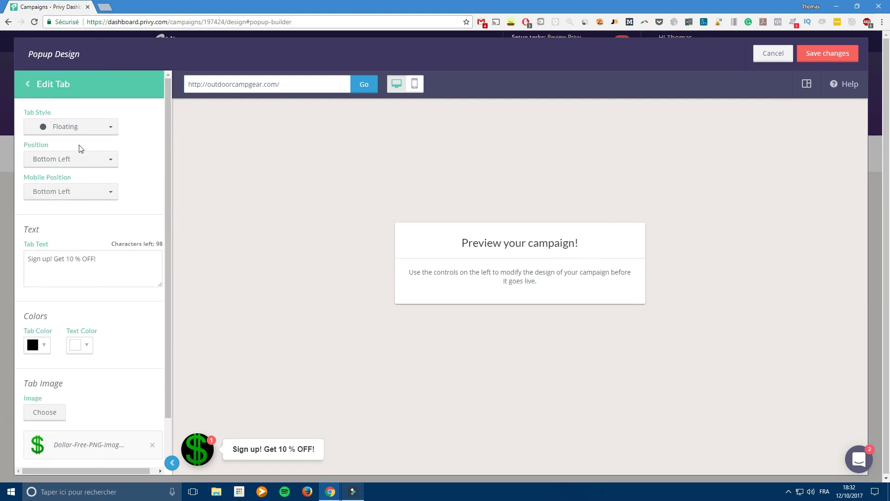
Step: Look through the available tab styles for the popup and close the design editor without saving
click(97, 130)
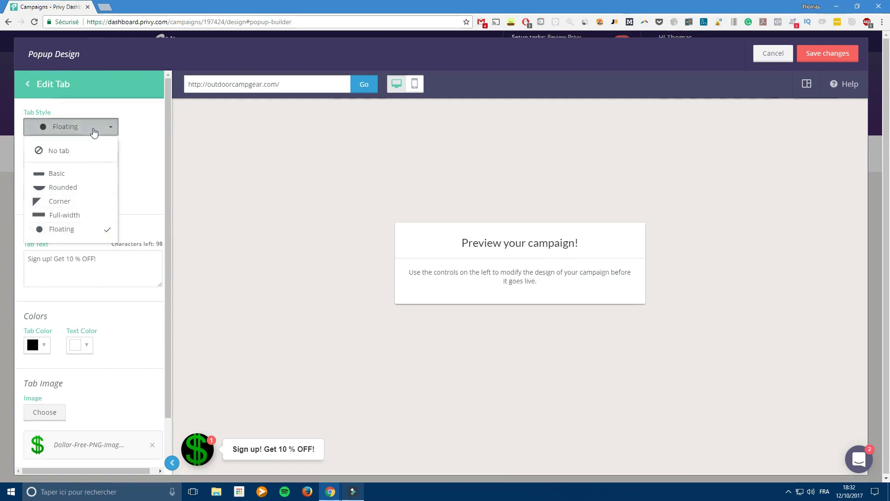
click(95, 131)
click(768, 59)
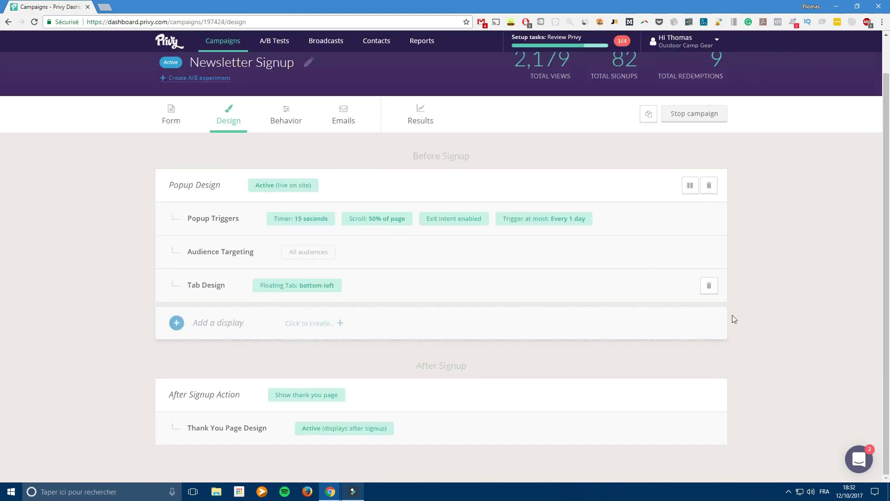
Step: Inspect the coupon code source, type and code in the campaign's behavior settings, and close them without saving
scroll(756, 313, up, 1)
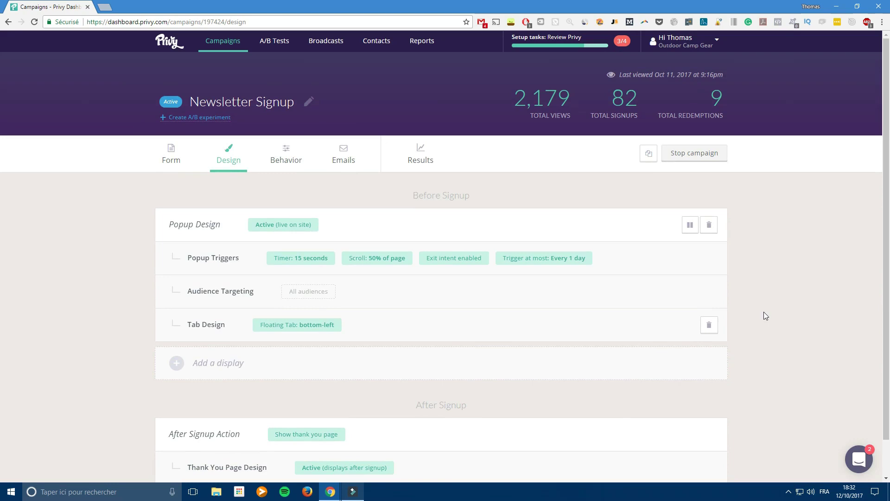
click(284, 170)
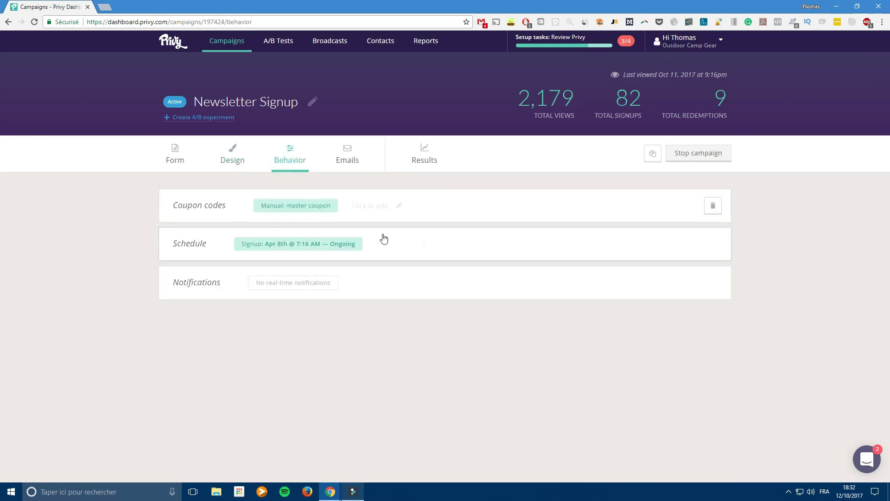
click(368, 207)
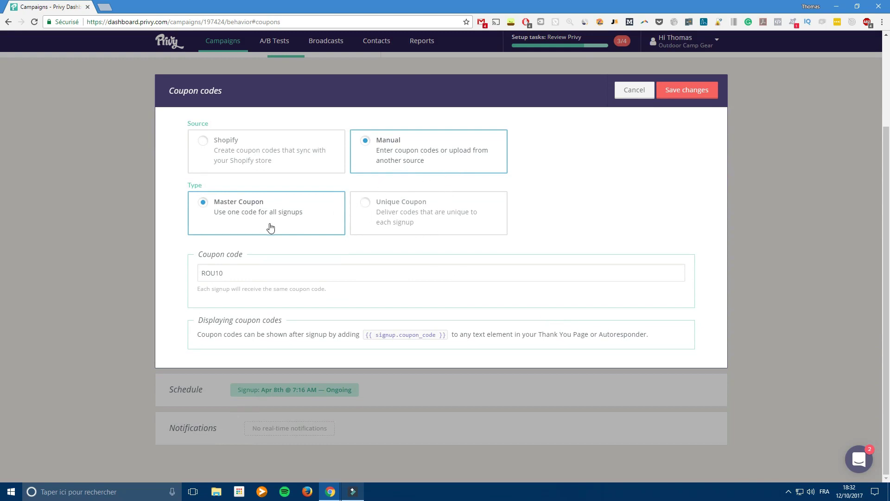
click(634, 90)
Step: Review the campaign's results, including the reports chart, the MailChimp sync status and the email statistics
click(432, 163)
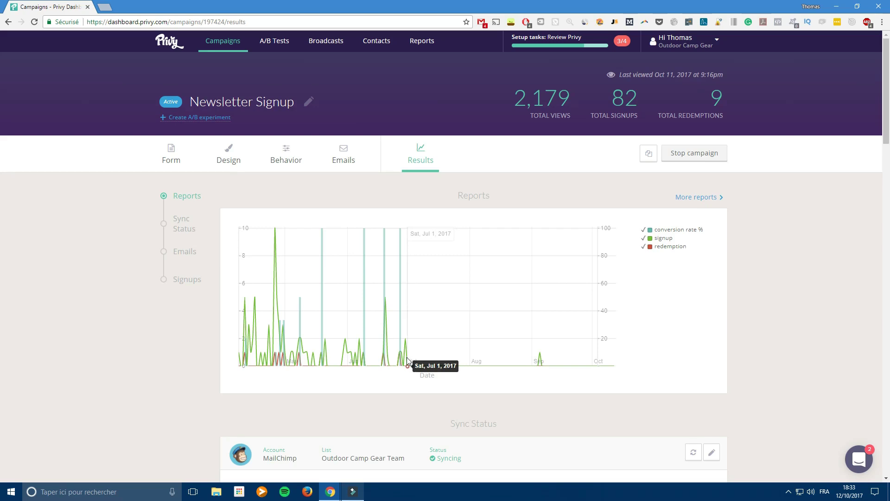
scroll(819, 332, down, 8)
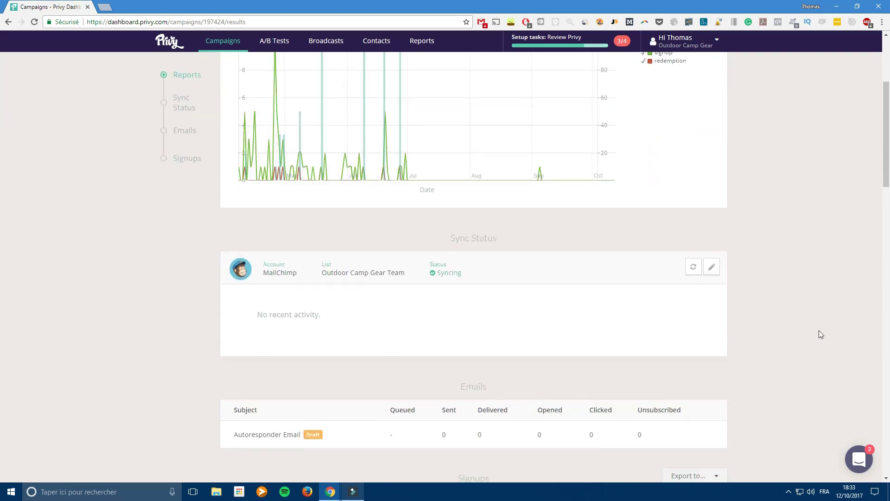
scroll(814, 338, up, 8)
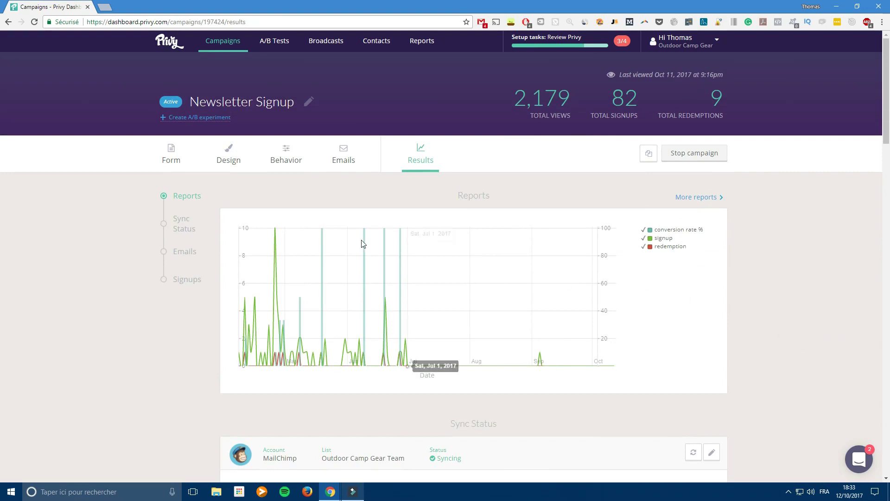
Step: Return to the form settings and highlight the campaign's total signups and total redemptions figures, clearing the selection at the end
click(172, 156)
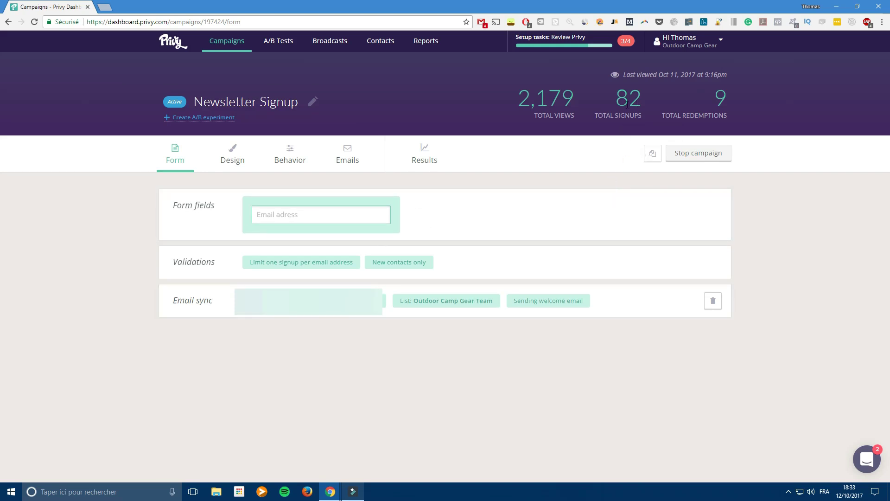
drag(617, 103, 639, 99)
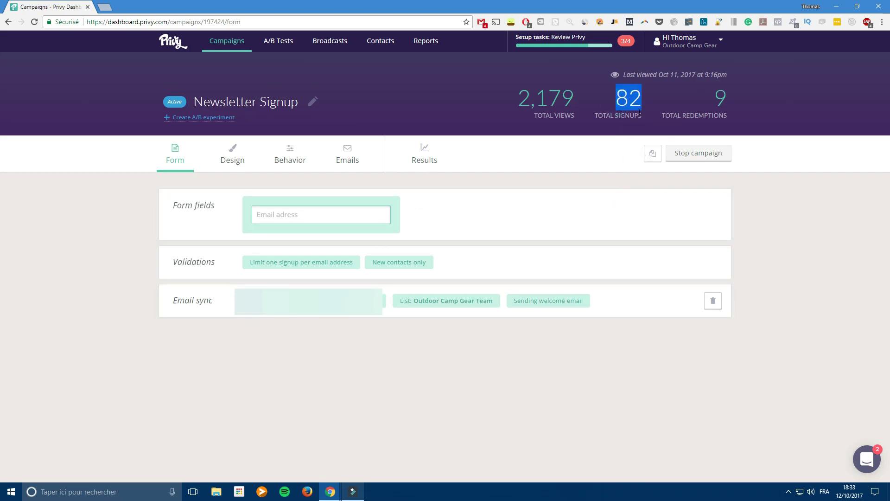
double_click(718, 96)
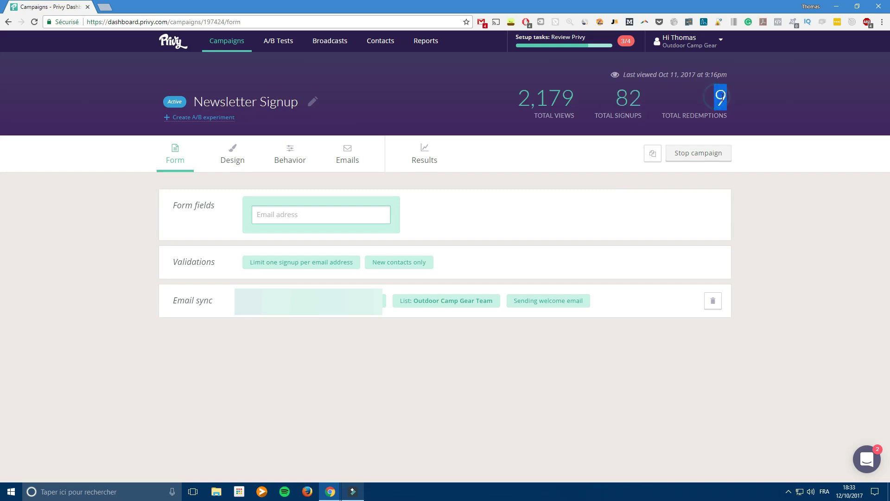
click(789, 202)
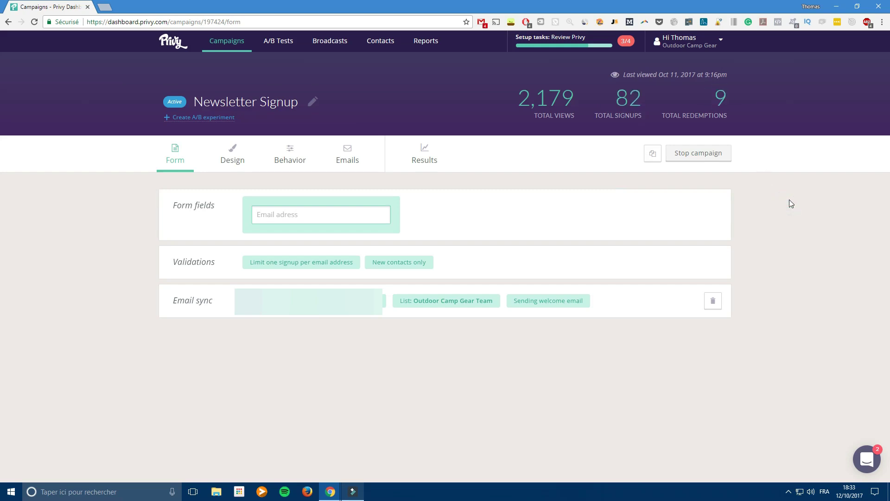